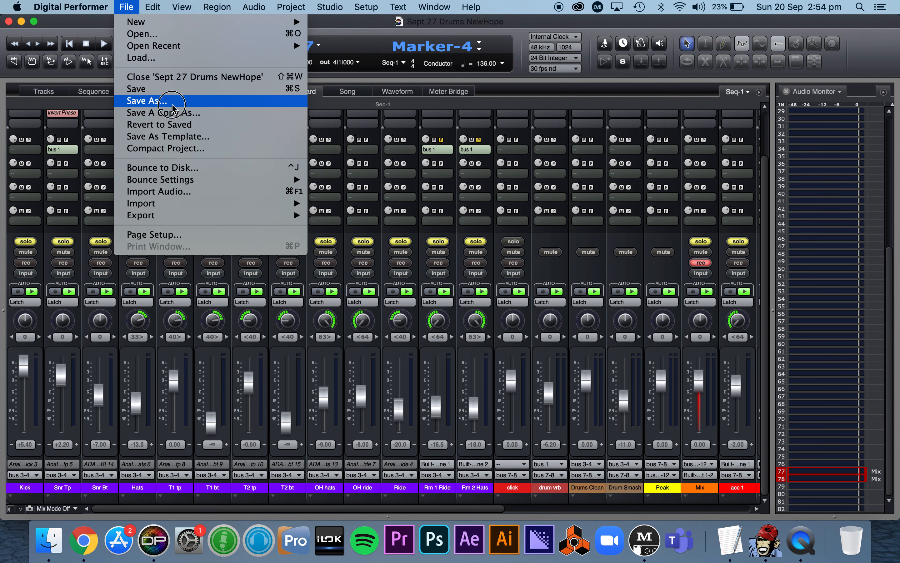
- Examine the drum, click, drum reverb, Drums Clean, Drum Smash, Peak and Mix tracks in the track list
click(158, 93)
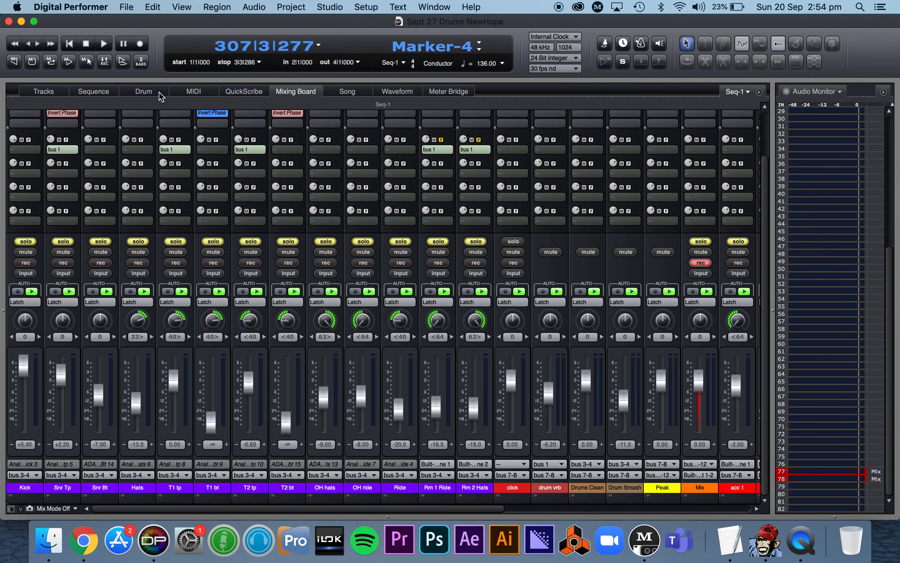
click(44, 92)
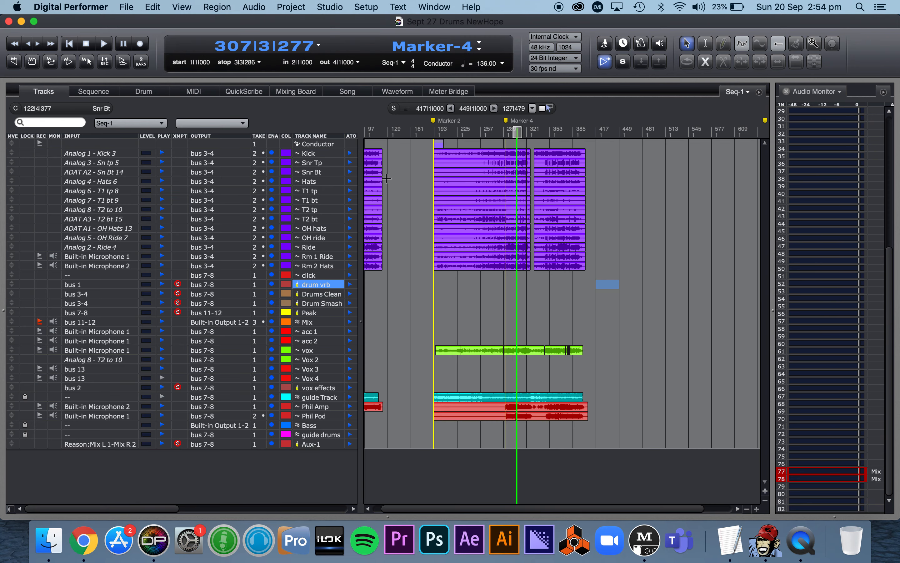
drag(320, 153, 323, 276)
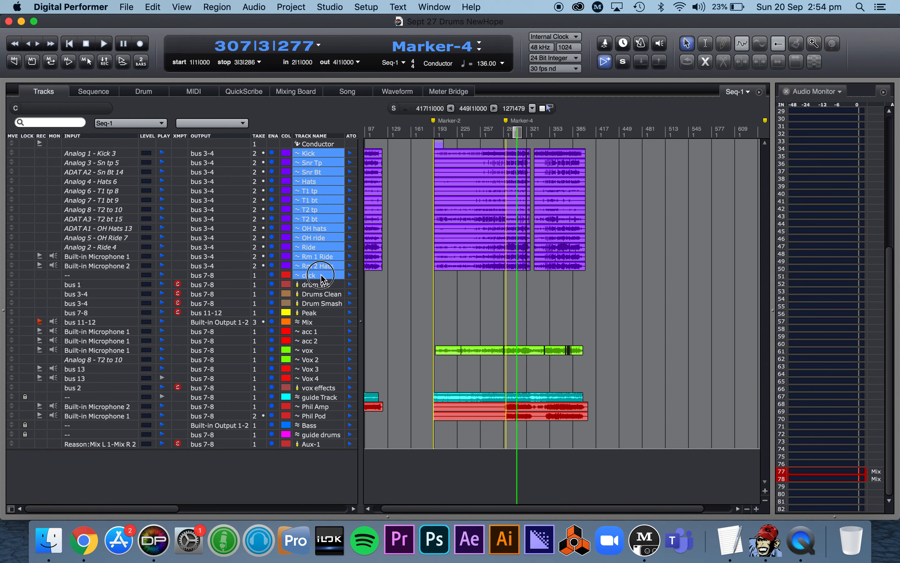
click(322, 278)
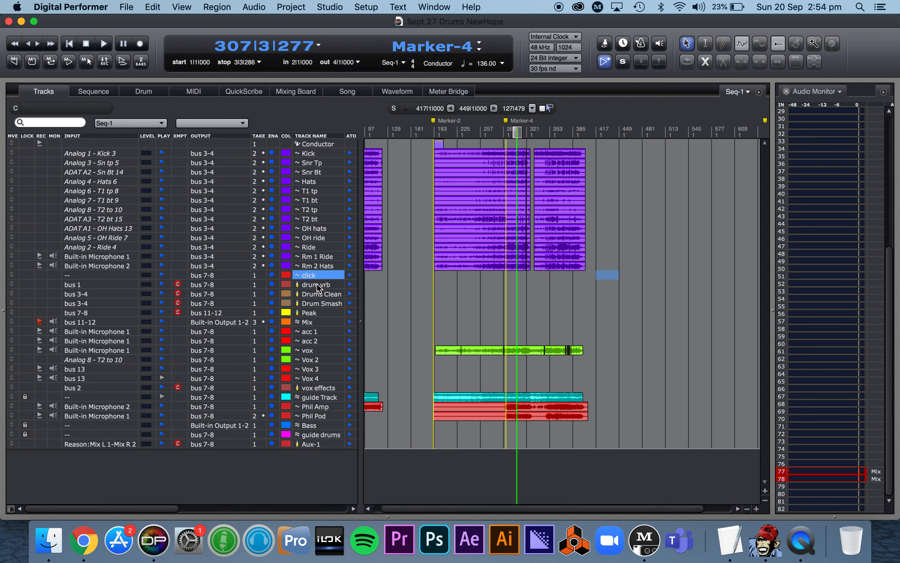
drag(321, 289, 320, 303)
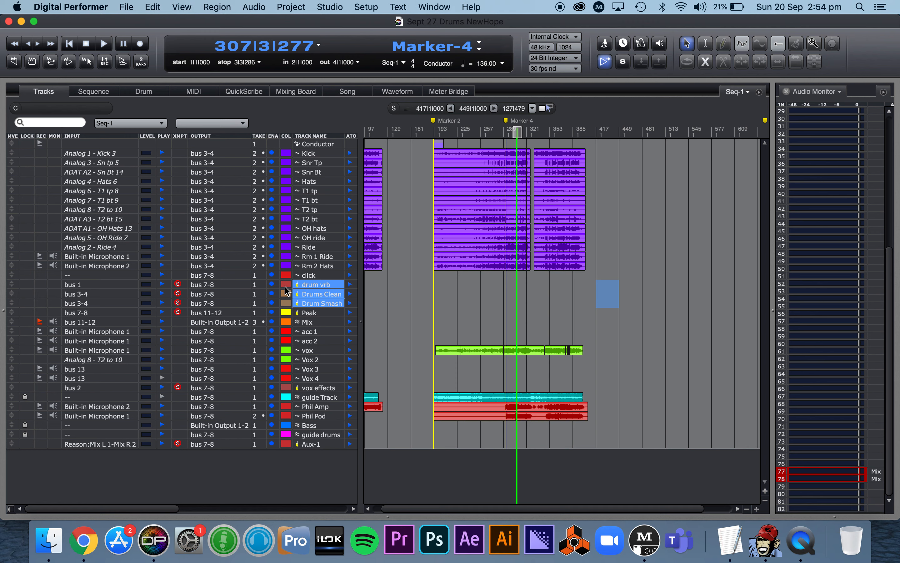
click(329, 294)
click(329, 304)
click(329, 294)
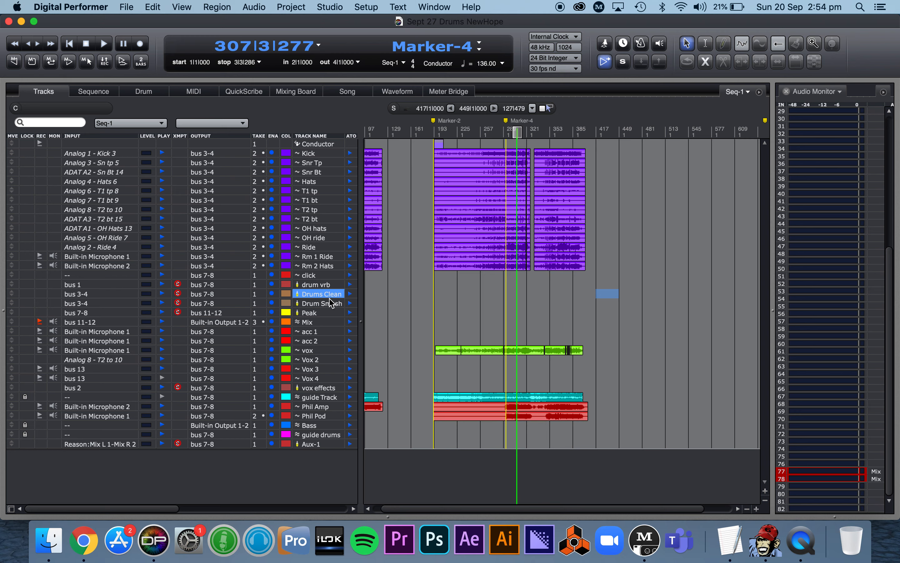
click(329, 303)
click(319, 314)
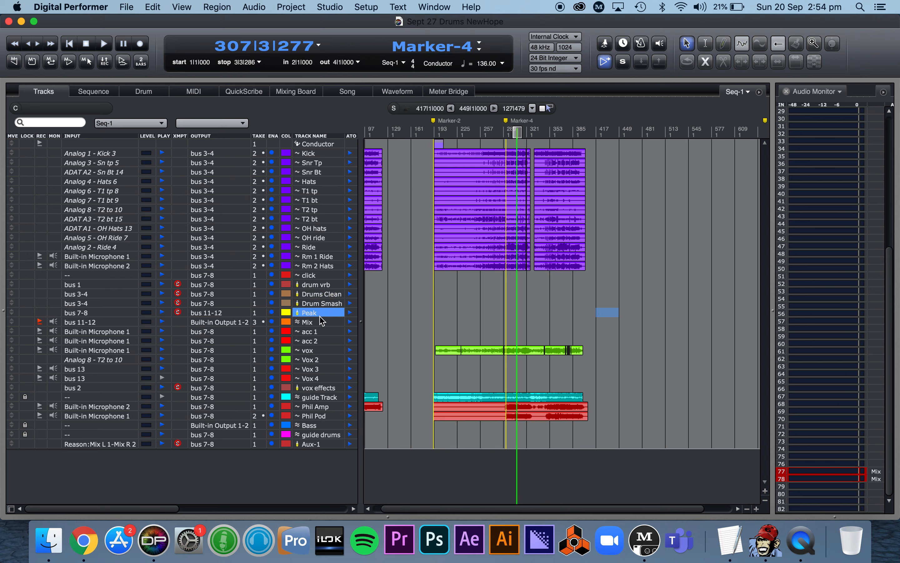
click(320, 323)
- Examine the acc, vocal, vox effects, guide Track, guitar, Bass, guide drums and Aux-1 tracks
drag(320, 334, 316, 382)
click(321, 350)
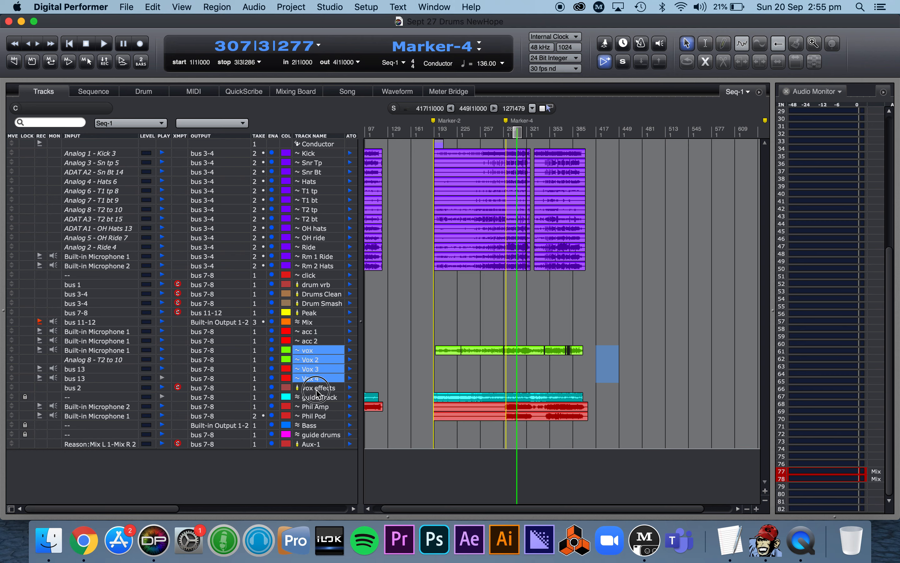
click(317, 387)
click(321, 398)
drag(320, 408, 321, 417)
click(322, 426)
click(322, 435)
click(314, 445)
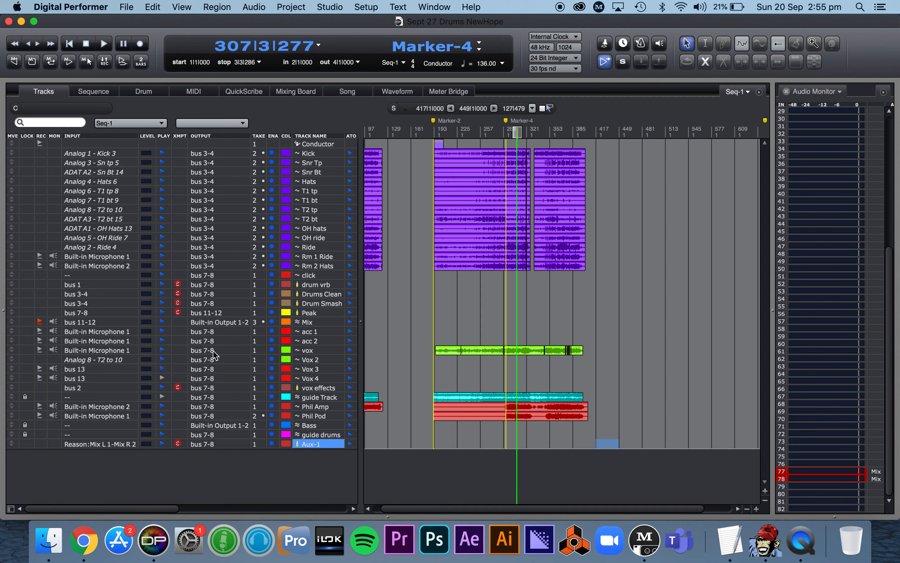
- Disarm recording on the Mix track and show the channels of all tracks in the Mixing Board
click(40, 322)
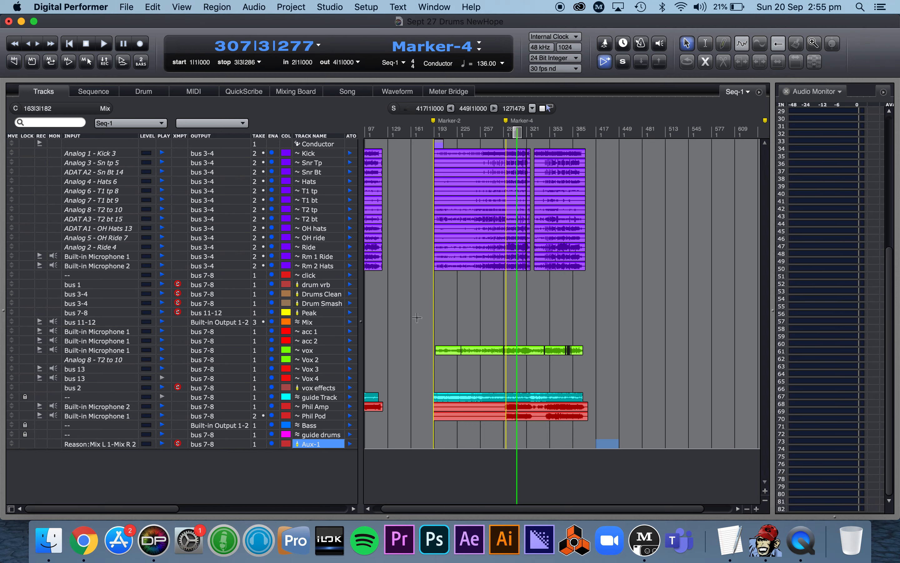
click(296, 91)
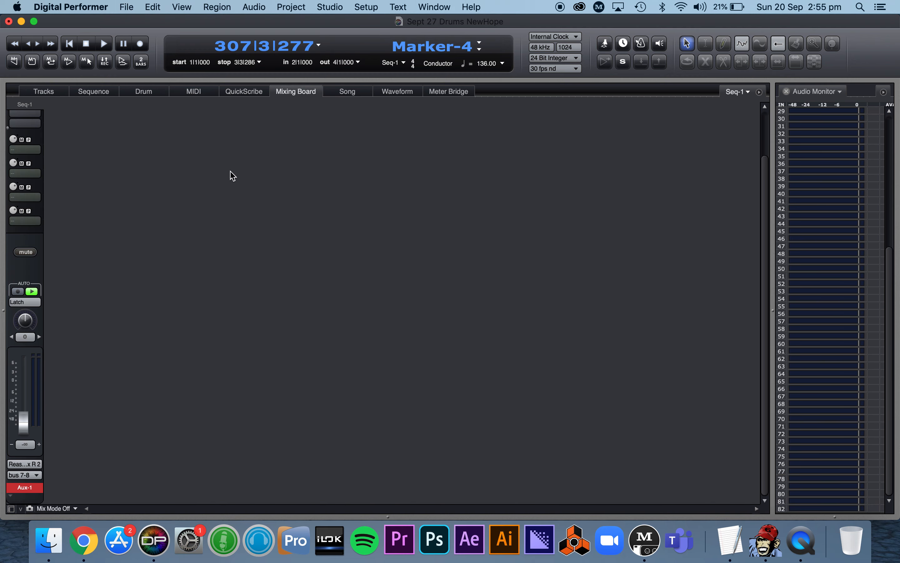
key(alt+super+a)
- Examine the insert effects, sends, fader levels and bus routing across all the mixer channels
scroll(299, 248, up, 3)
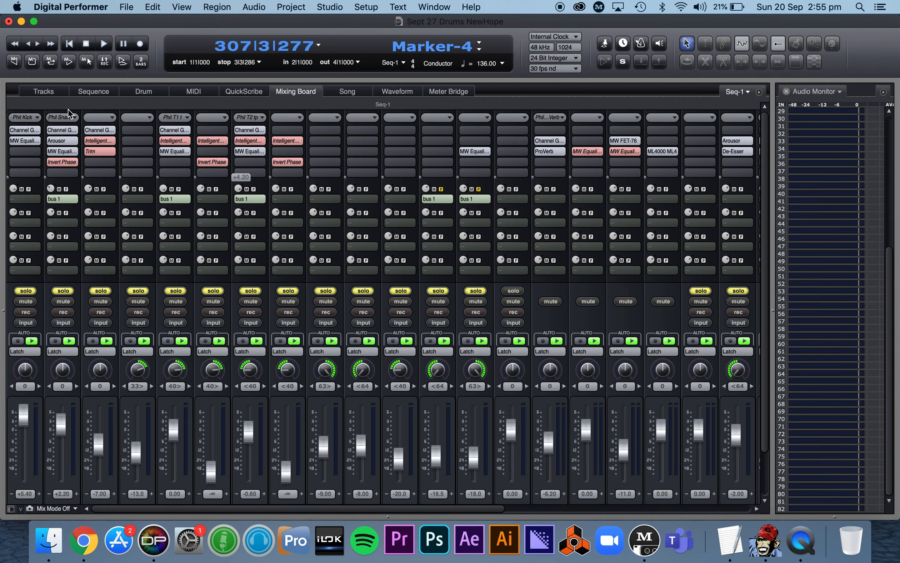
scroll(640, 134, right, 7)
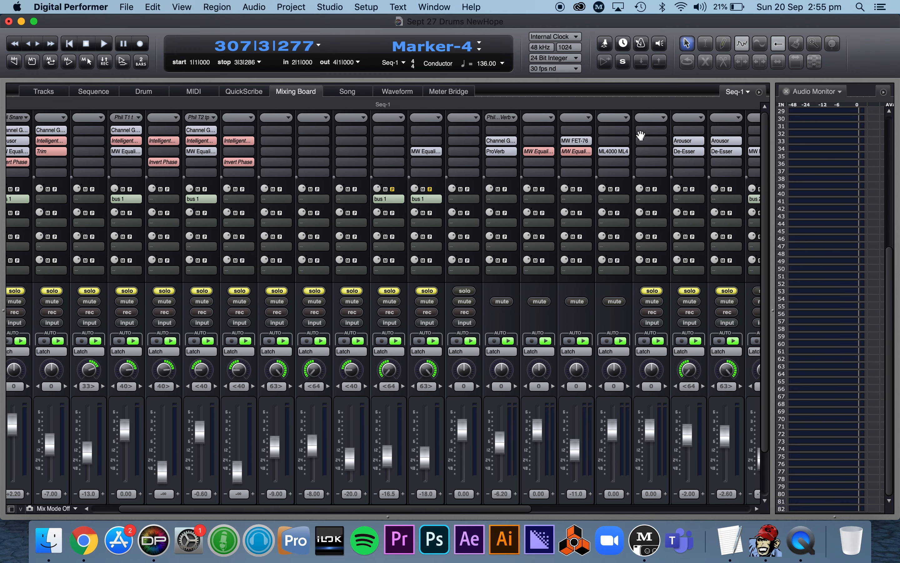
scroll(640, 135, left, 7)
scroll(640, 135, down, 2)
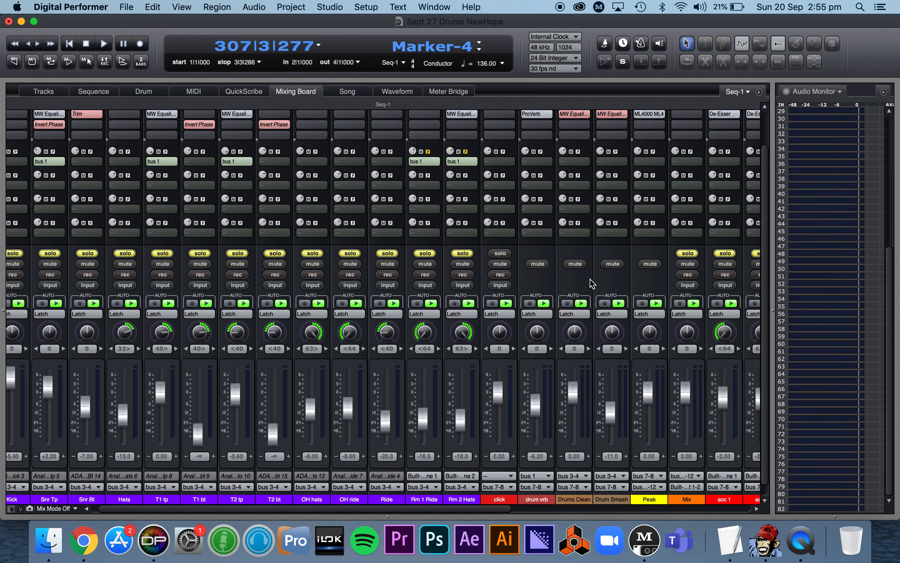
scroll(592, 284, down, 1)
scroll(592, 283, left, 1)
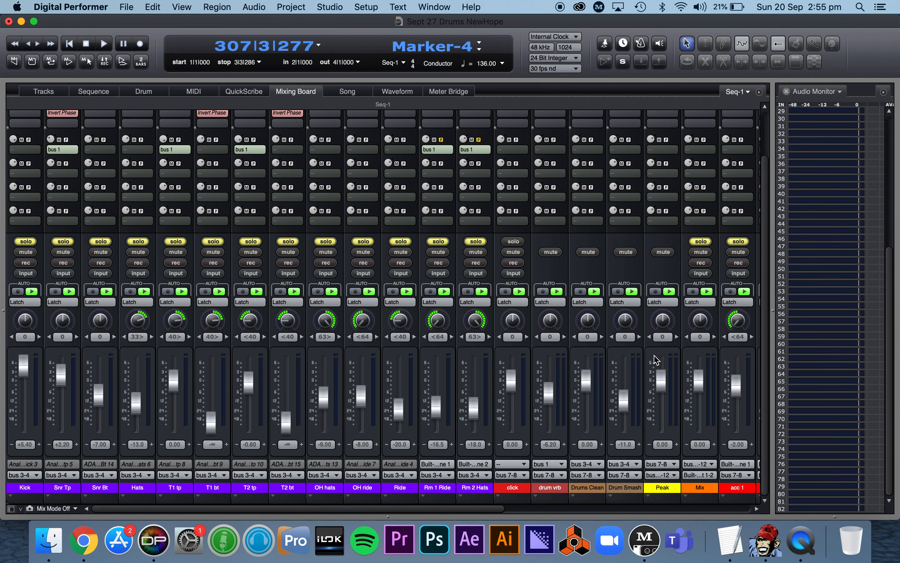
scroll(656, 359, right, 10)
scroll(656, 359, right, 3)
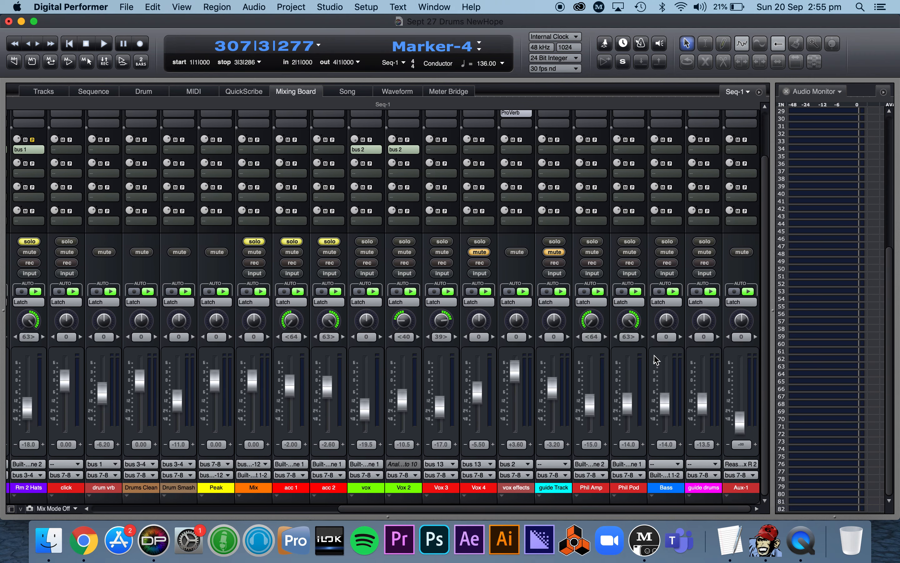
scroll(656, 359, left, 11)
scroll(657, 359, left, 2)
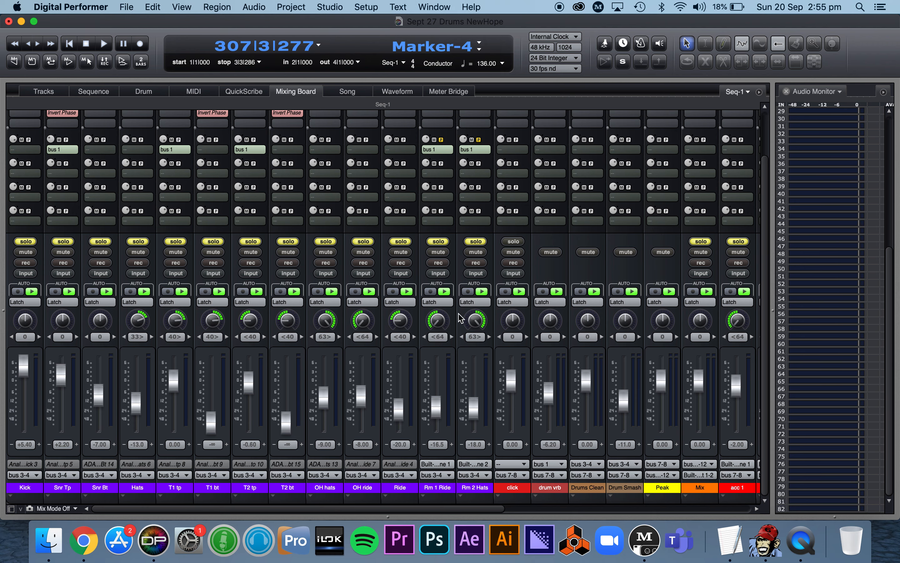
scroll(419, 177, up, 3)
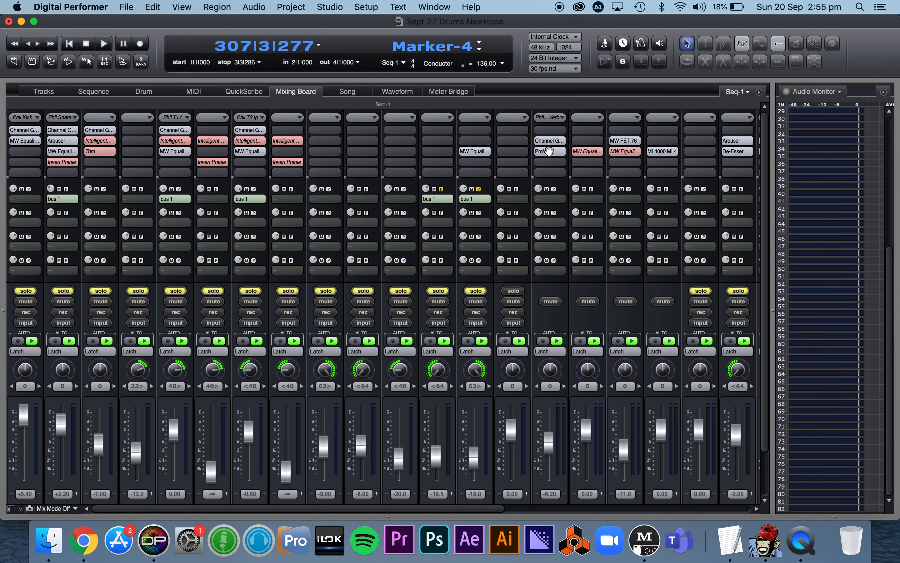
scroll(512, 168, down, 2)
scroll(512, 168, down, 1)
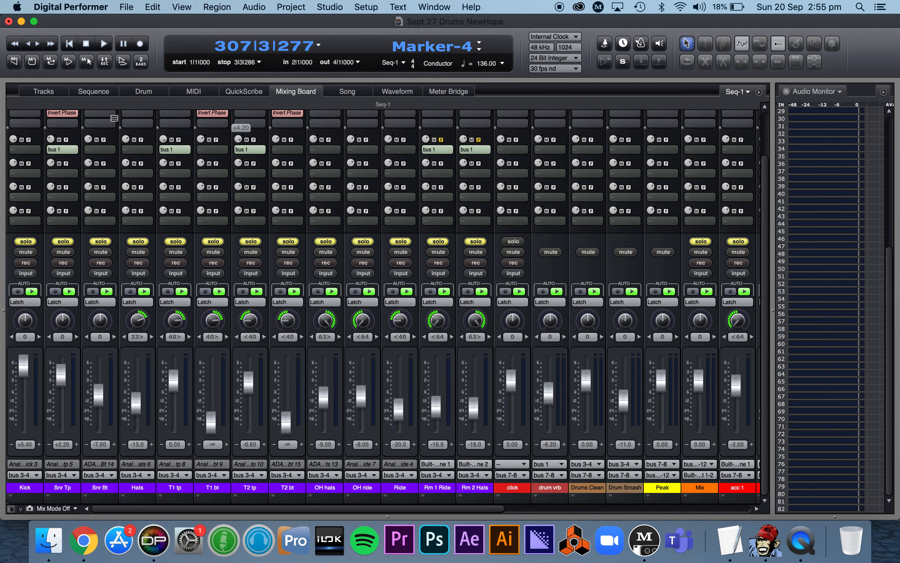
- Add a MIDI track directly below the Conductor track and set its output to None
click(53, 93)
click(317, 149)
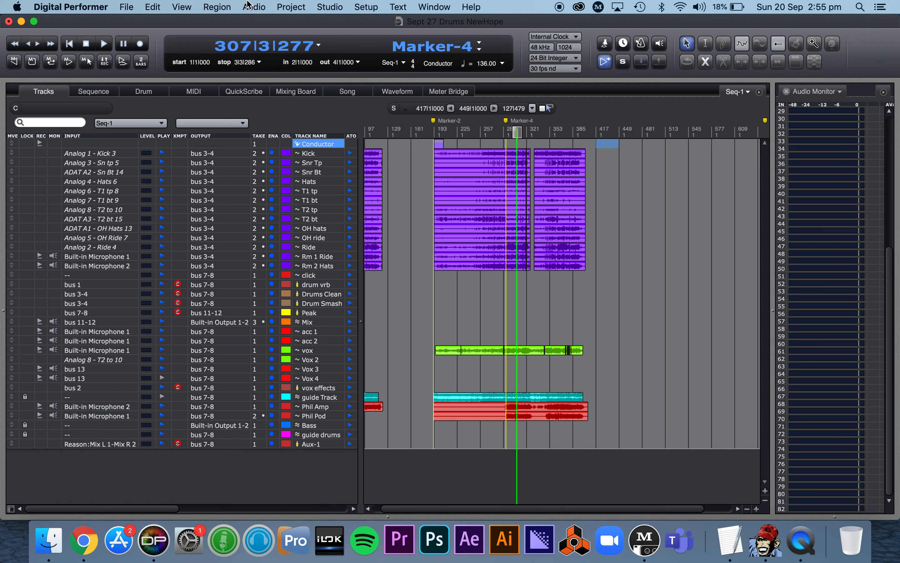
click(254, 6)
mouse_move(304, 24)
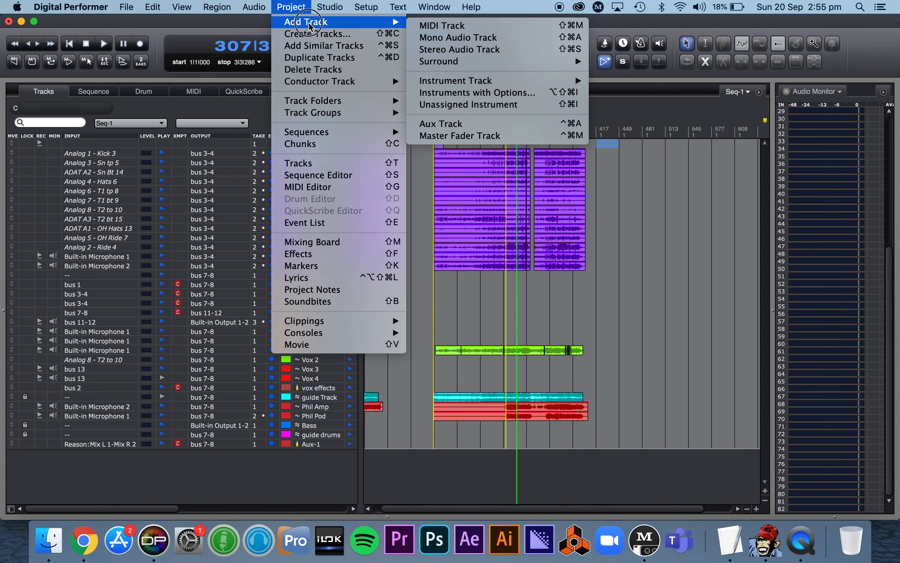
click(428, 25)
click(253, 154)
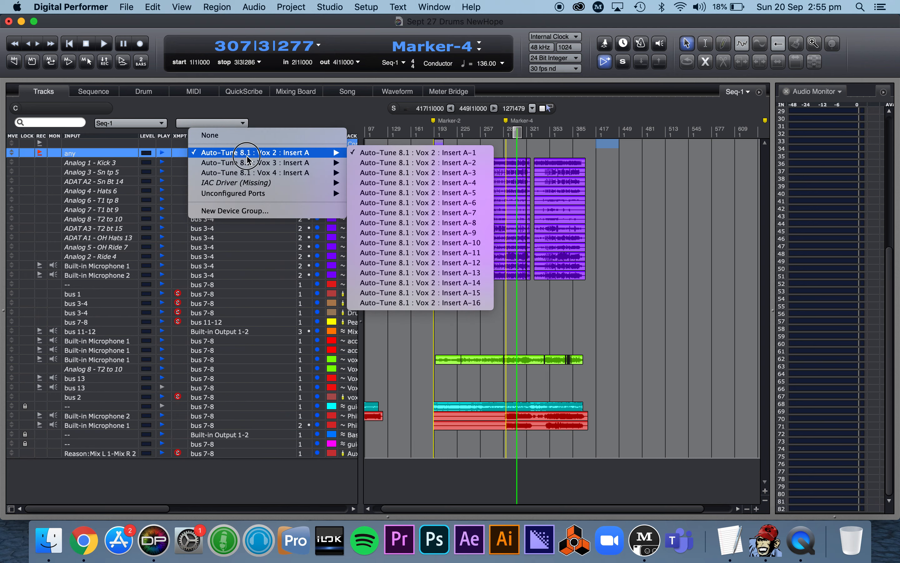
click(221, 132)
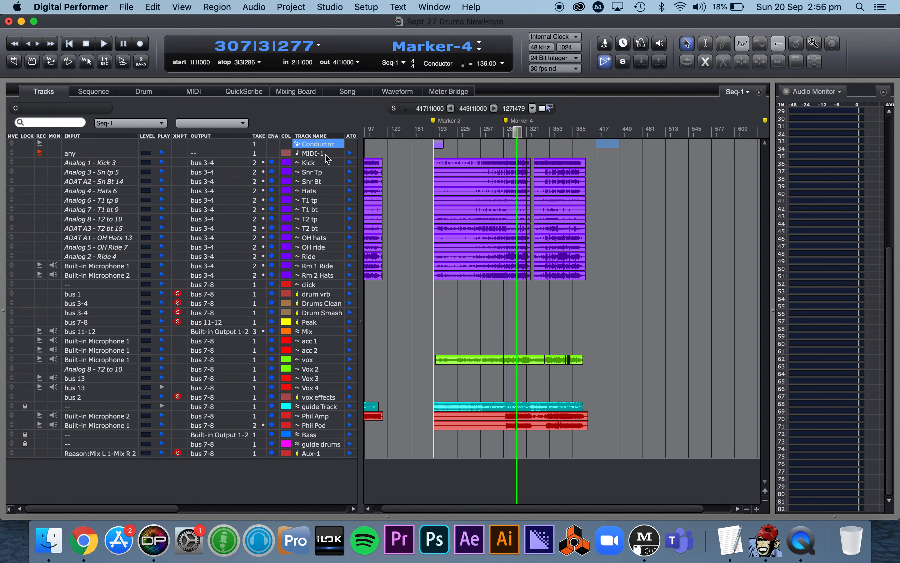
- Disarm recording on the new MIDI track and return the playhead to the start of the sequence
click(41, 152)
key(Return)
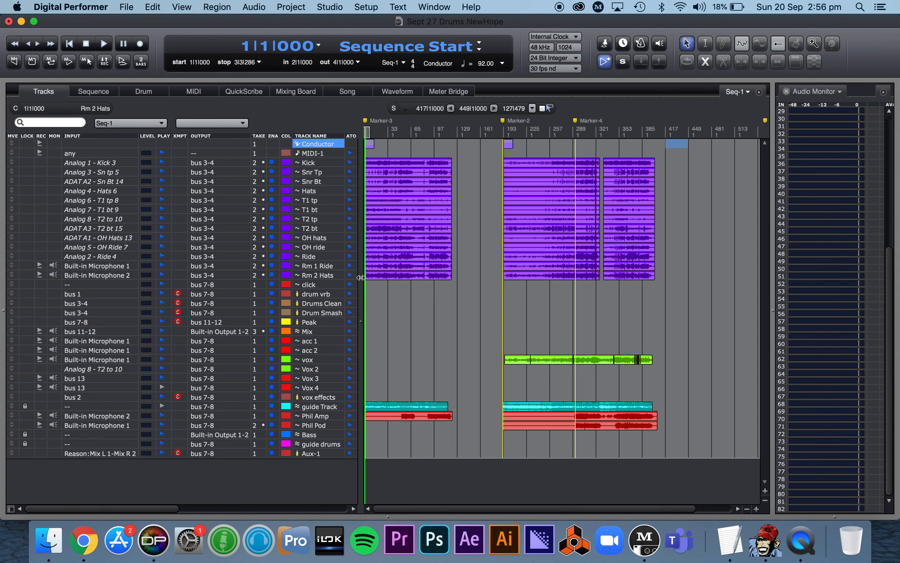
mouse_move(362, 277)
mouse_down()
mouse_move(371, 276)
mouse_move(360, 274)
mouse_up()
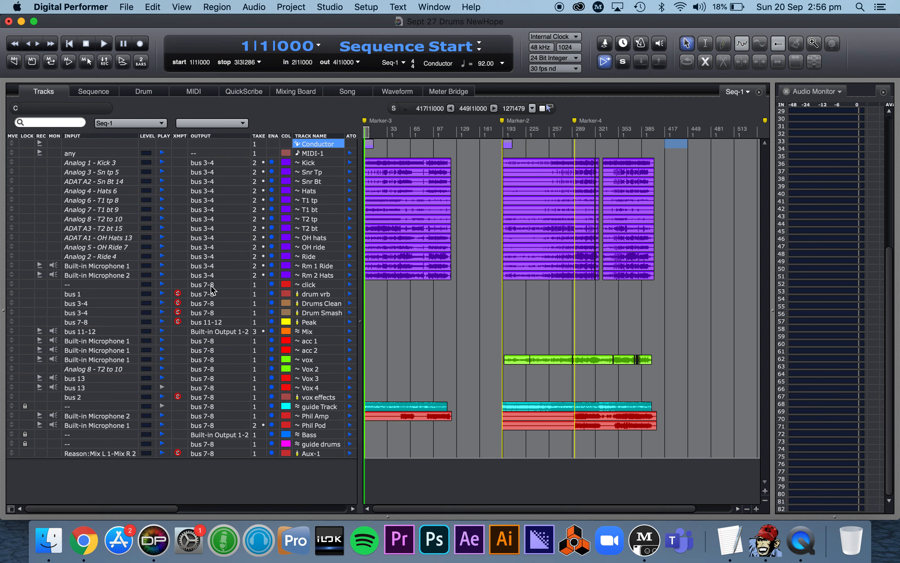
- Save the project as a template named "Band session" without making it the default new template
click(127, 6)
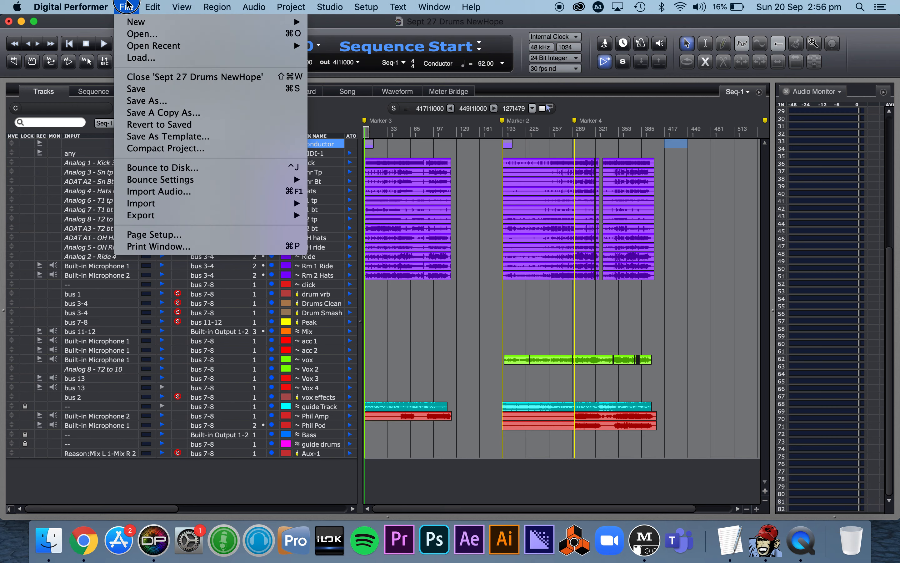
click(159, 138)
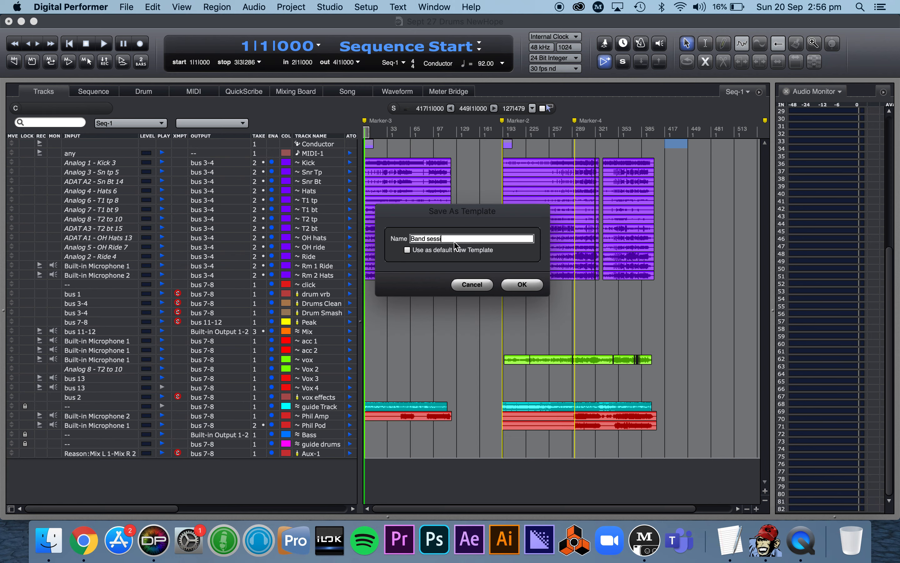
click(523, 285)
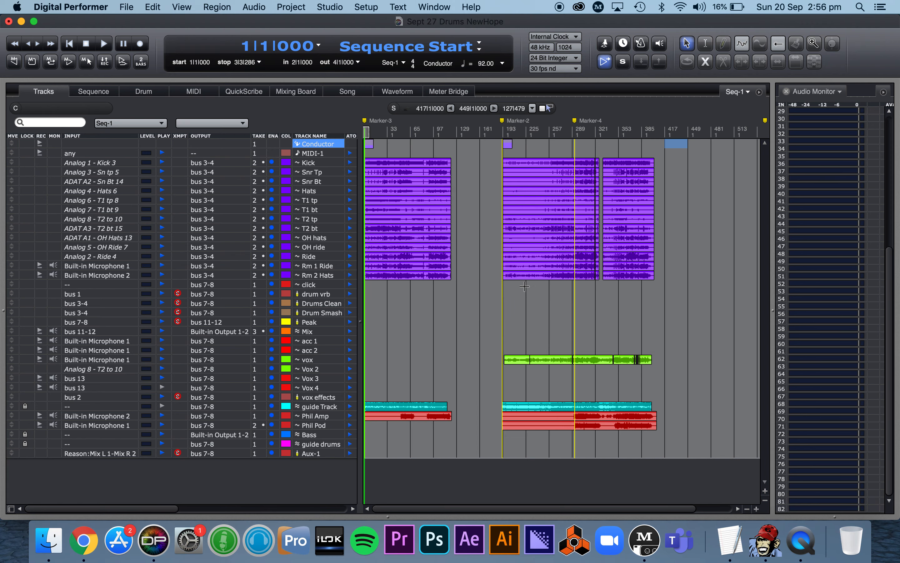
- Start a new project from the Band session template, saving the changes to Sept 27 Drums NewHope
click(132, 7)
mouse_move(141, 22)
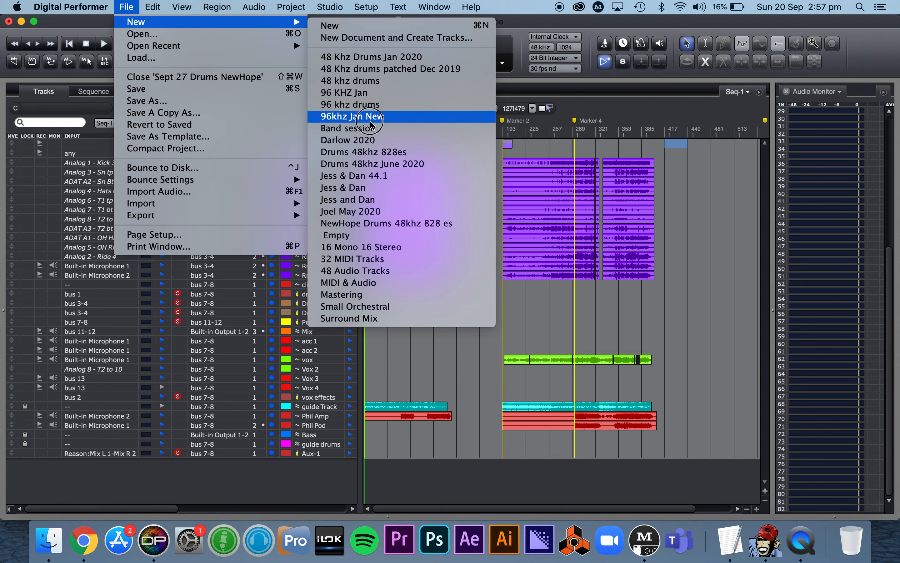
click(372, 129)
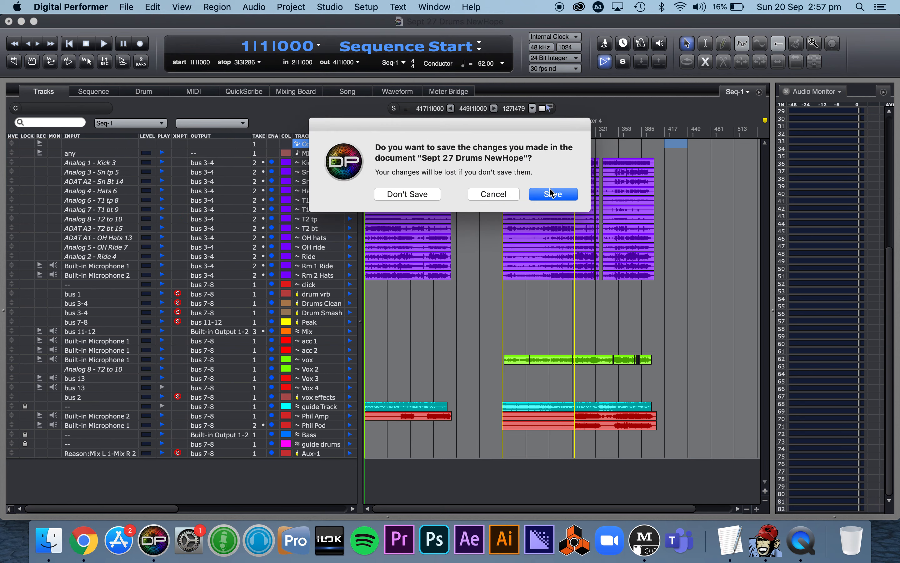
click(552, 193)
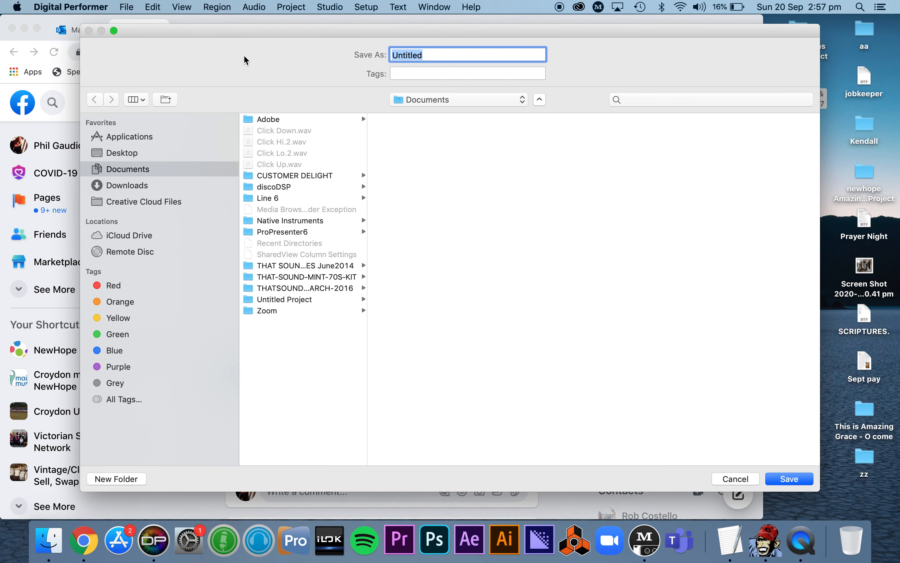
- Quit Chrome and save the new project as "Test" on the Desktop
click(57, 42)
key(super+q)
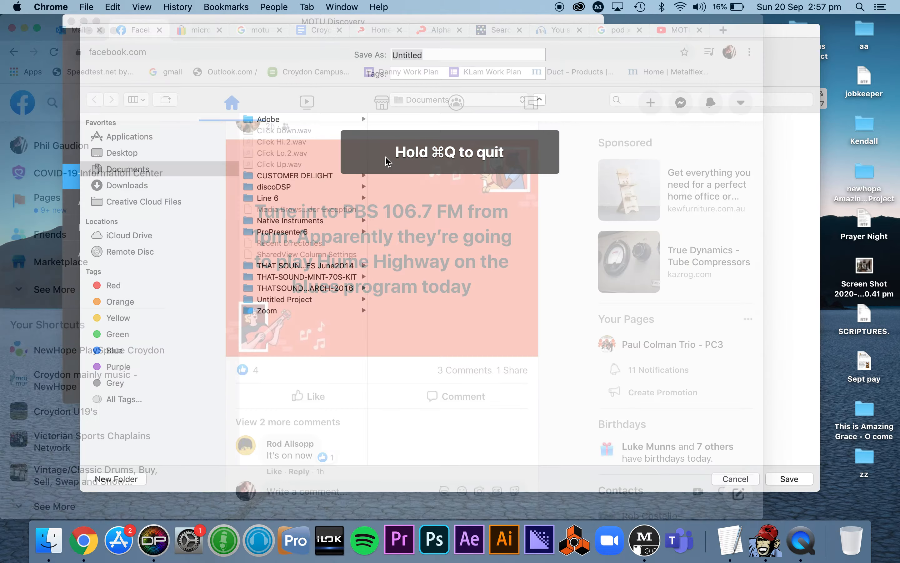
click(445, 55)
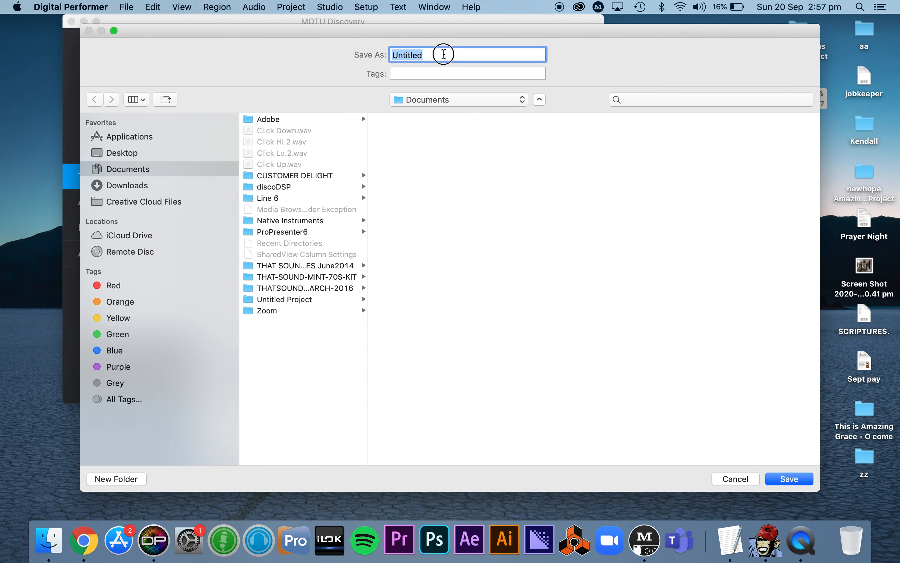
text(Test)
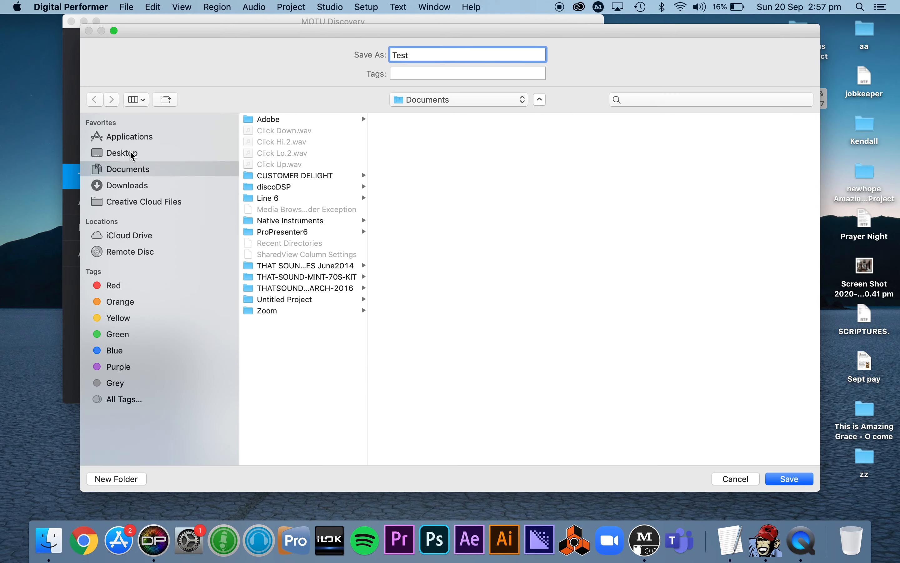
click(118, 152)
click(797, 477)
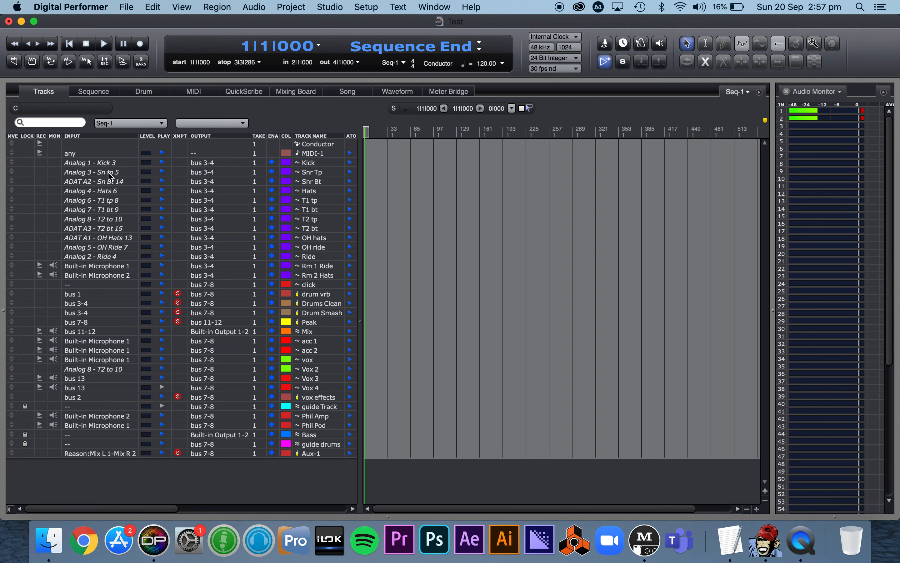
- Select the grouped drum tracks and inspect the Drums With Ribbons group in Track Groups, closing the group list when done
click(318, 181)
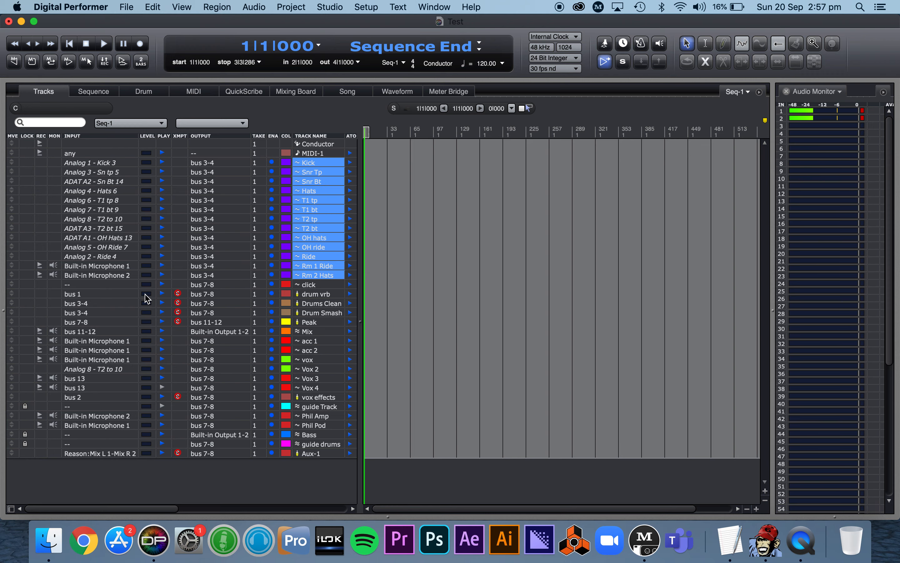
key(alt+shift+g)
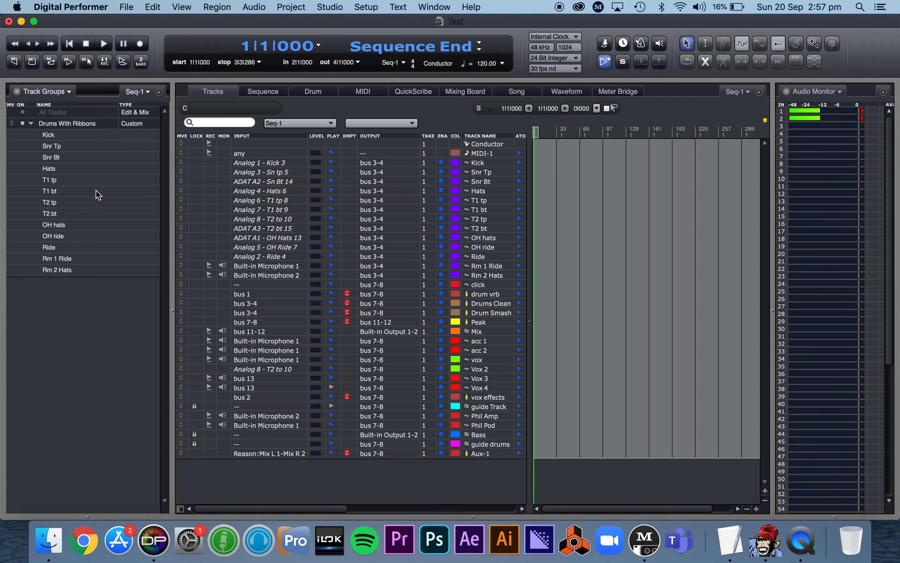
click(31, 123)
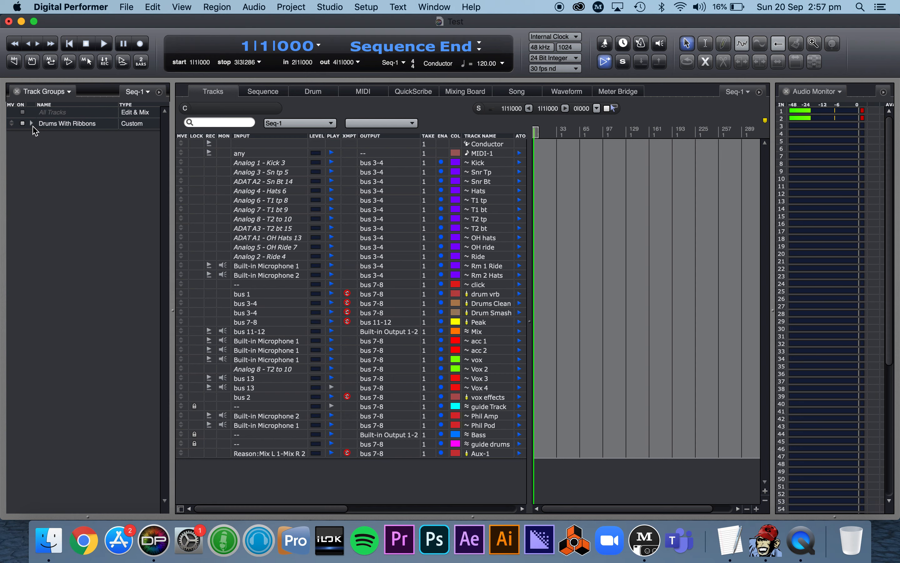
click(17, 91)
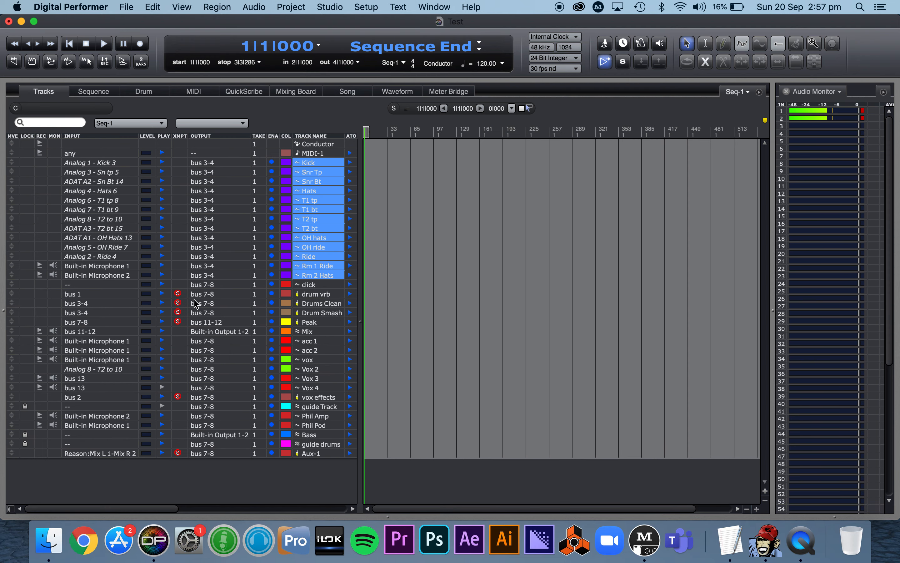
- Go over the track list by selecting acc 1 to Aux-1, MIDI-1, and the drum group from Kick to Rm 2 Hats
click(331, 312)
drag(323, 299, 318, 458)
click(319, 329)
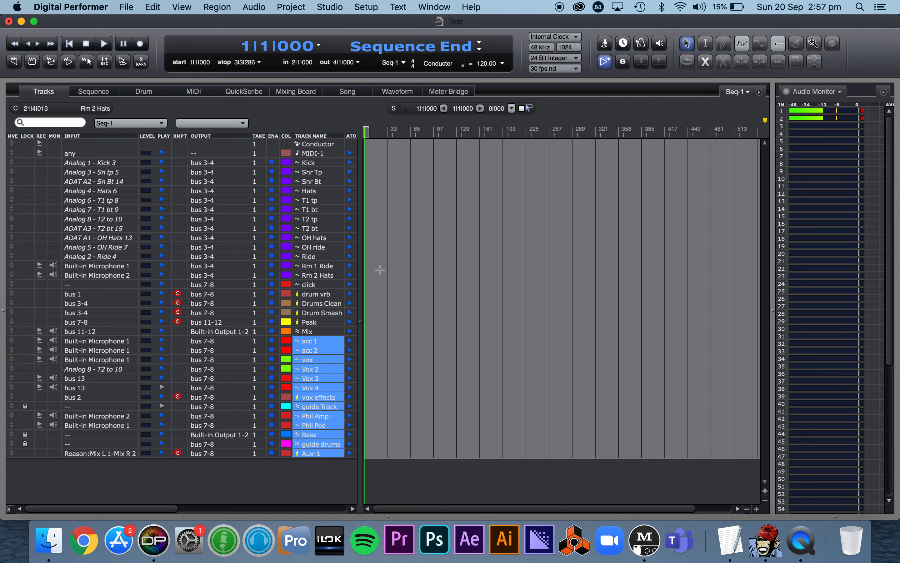
click(322, 153)
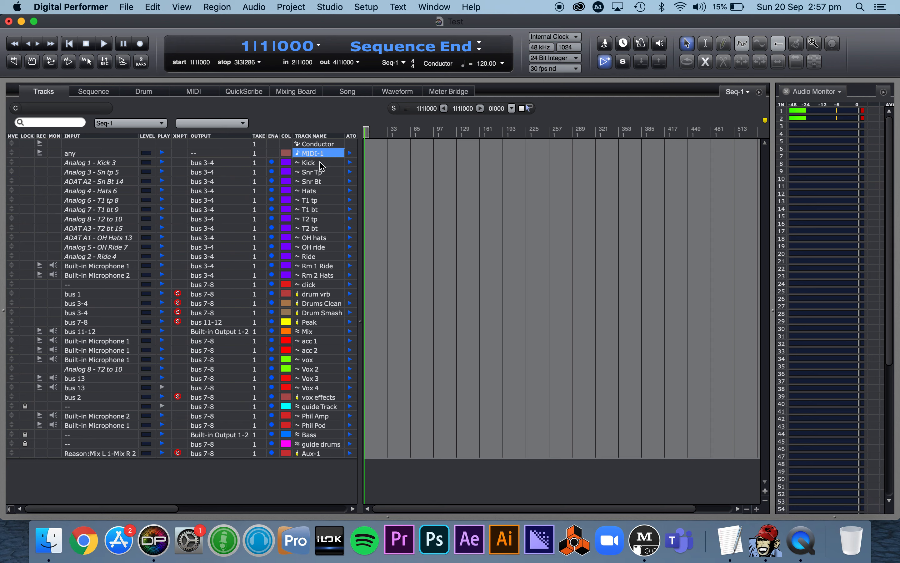
click(323, 172)
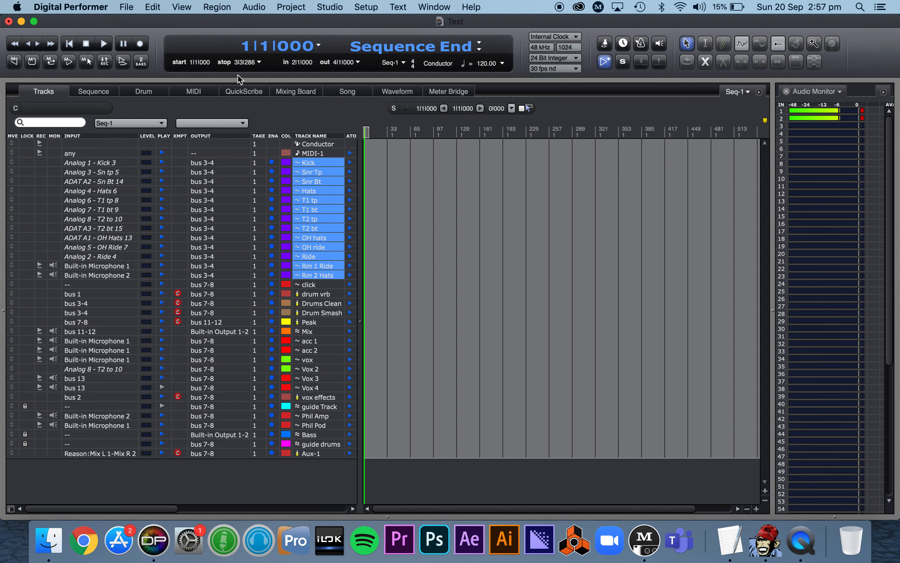
- Examine the Mixing Board channels of the new project, checking their plug-in inserts, bus sends, fader levels and track names
click(296, 91)
key(super+shift+a)
scroll(648, 267, up, 5)
scroll(648, 267, down, 1)
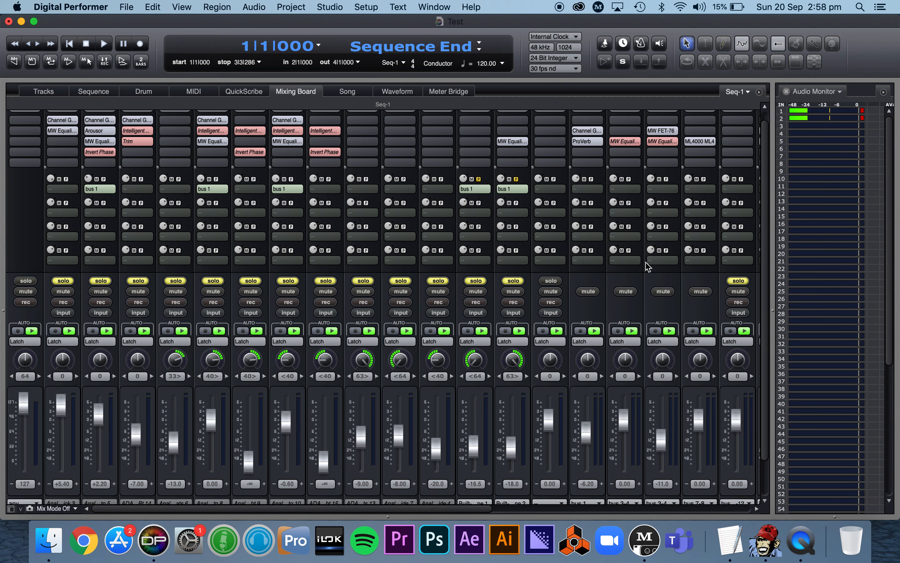
scroll(648, 267, down, 3)
scroll(648, 267, up, 4)
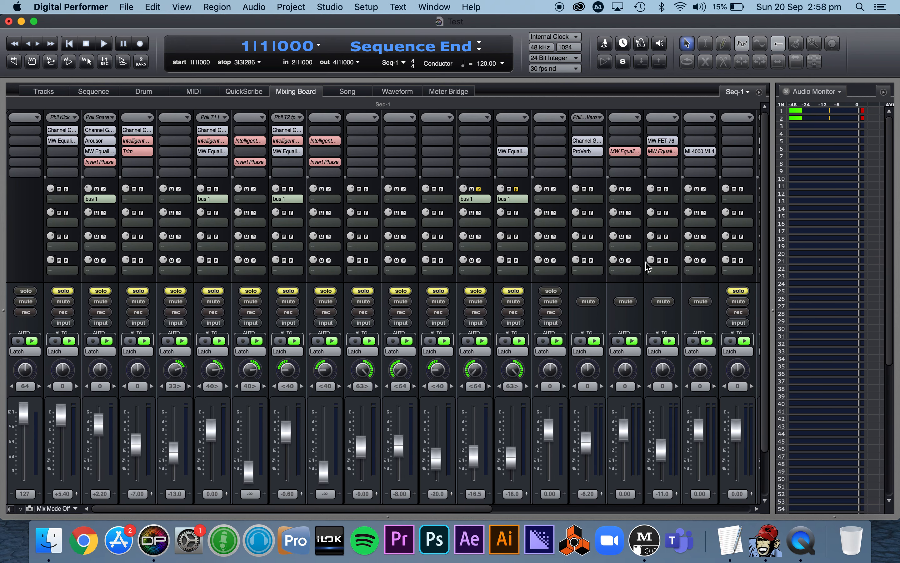
scroll(488, 203, right, 8)
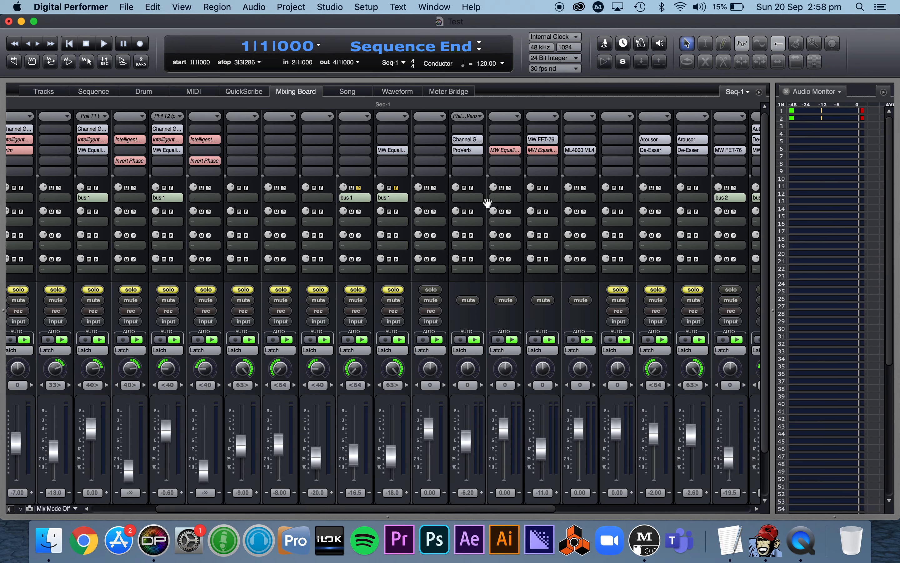
scroll(488, 207, left, 6)
scroll(488, 207, down, 3)
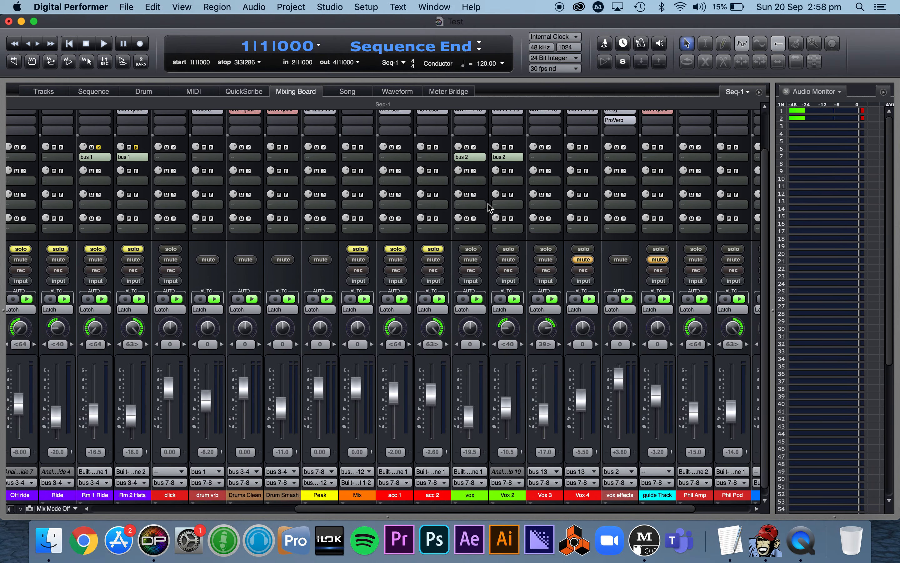
scroll(491, 208, left, 7)
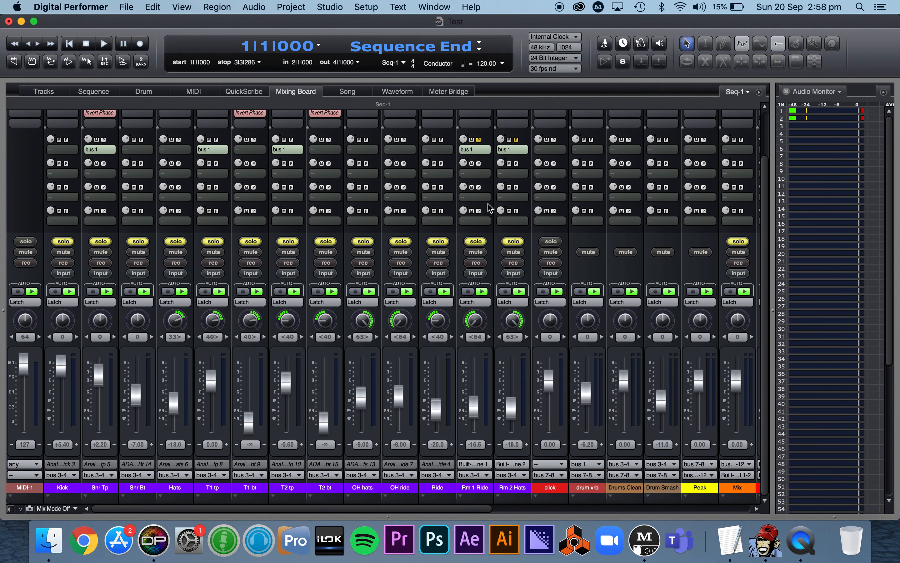
scroll(413, 262, up, 3)
scroll(415, 264, right, 6)
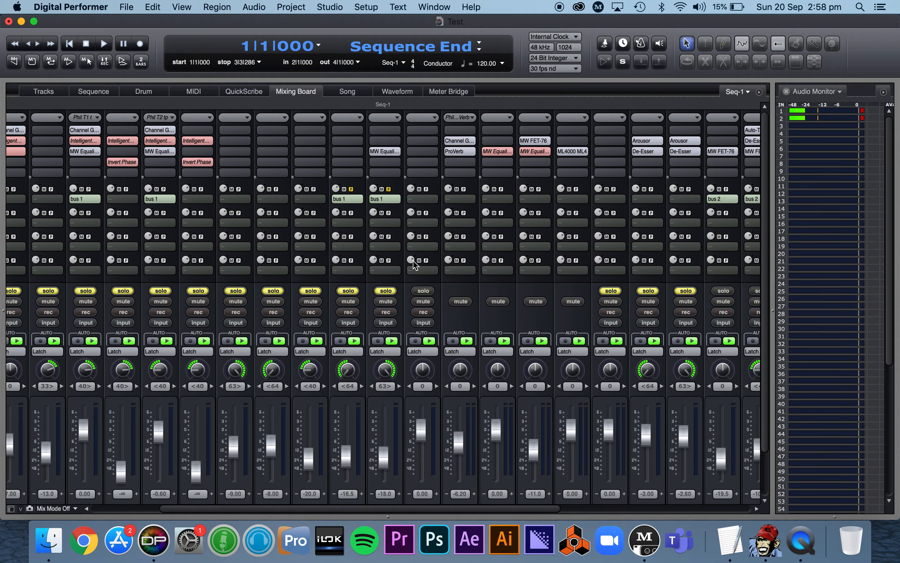
scroll(416, 265, right, 4)
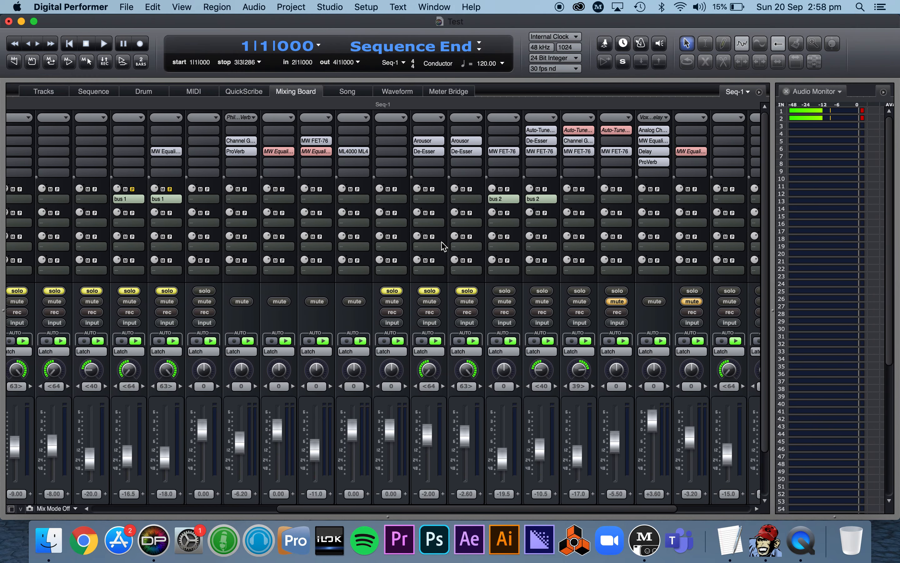
- View the Auto-Tune plug-in settings on Vox 2, declining further reminders about this update, and close the effect window
click(545, 130)
click(547, 130)
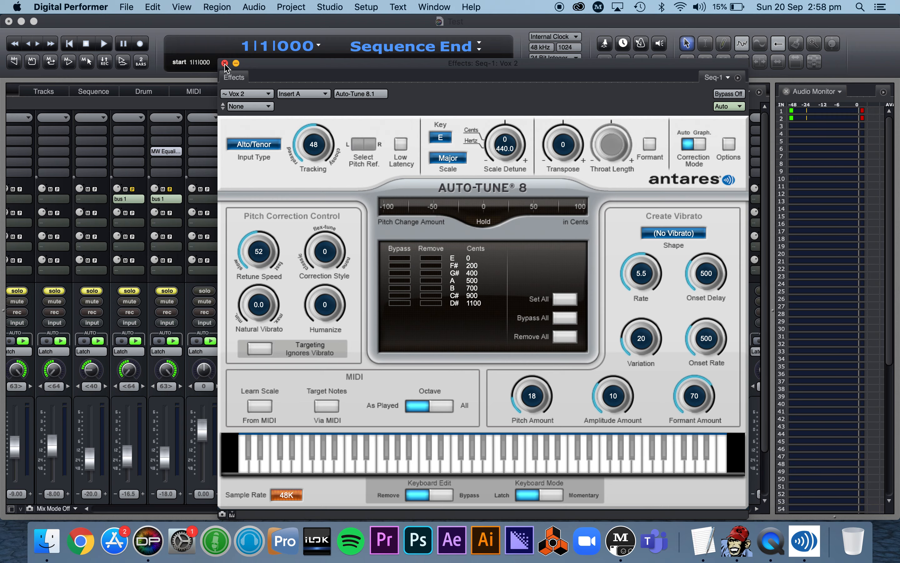
click(415, 326)
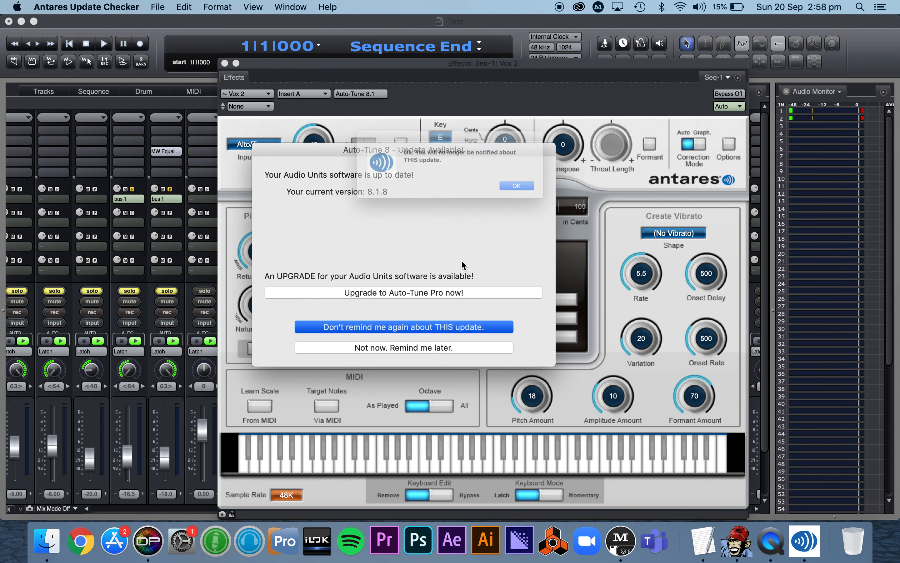
click(546, 195)
click(225, 64)
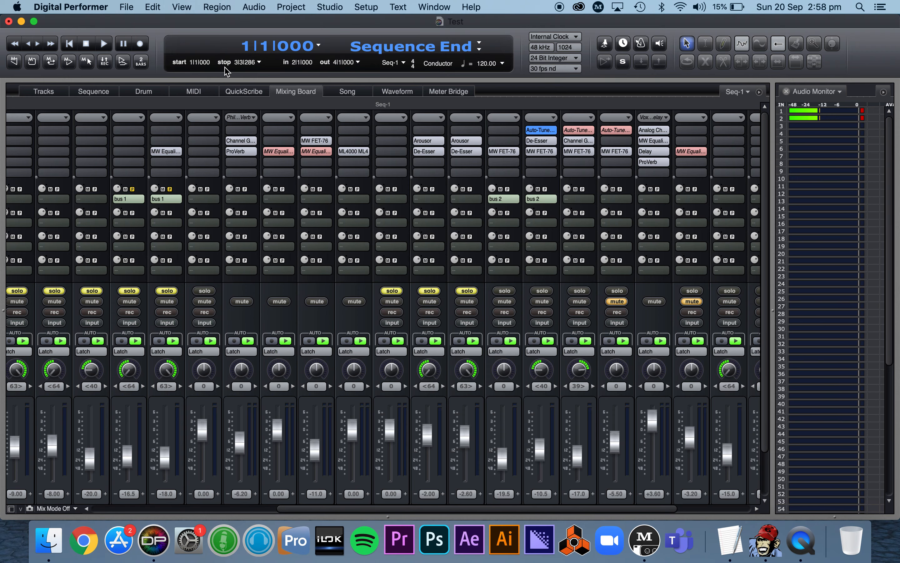
- Return to the track list and review the Save As Template command
click(42, 93)
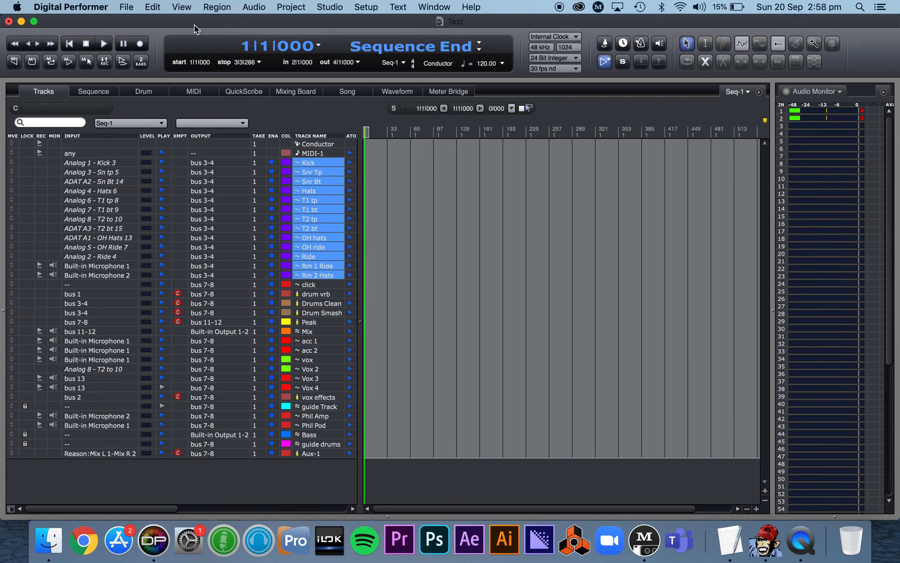
click(127, 7)
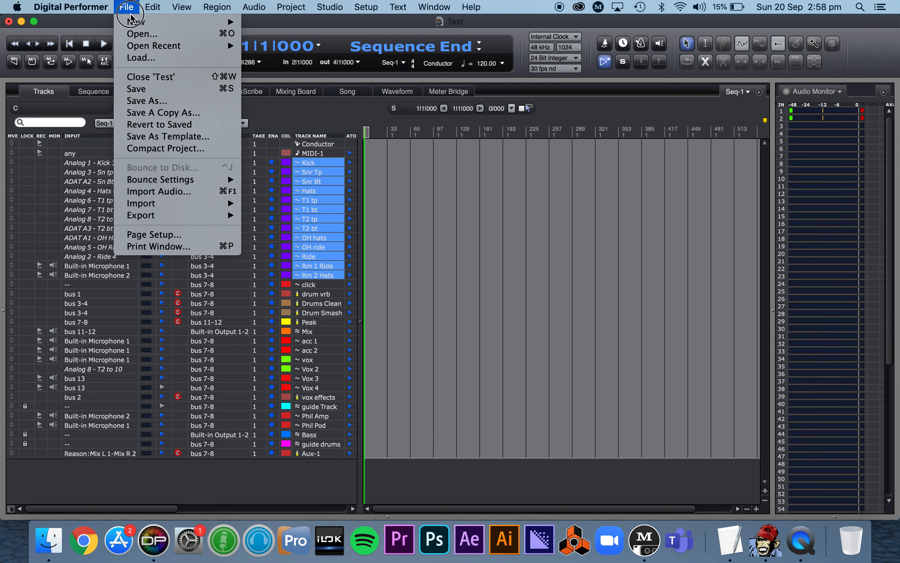
click(180, 137)
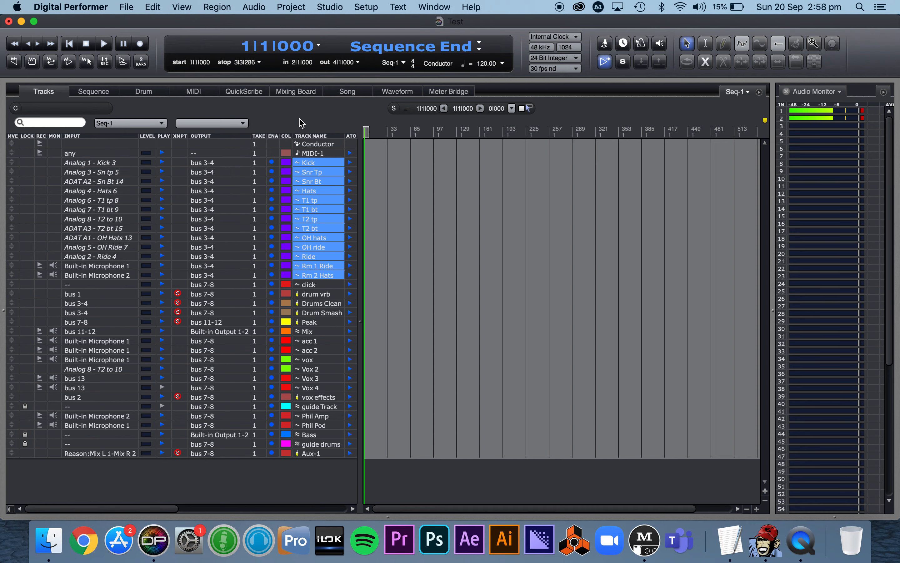
click(805, 555)
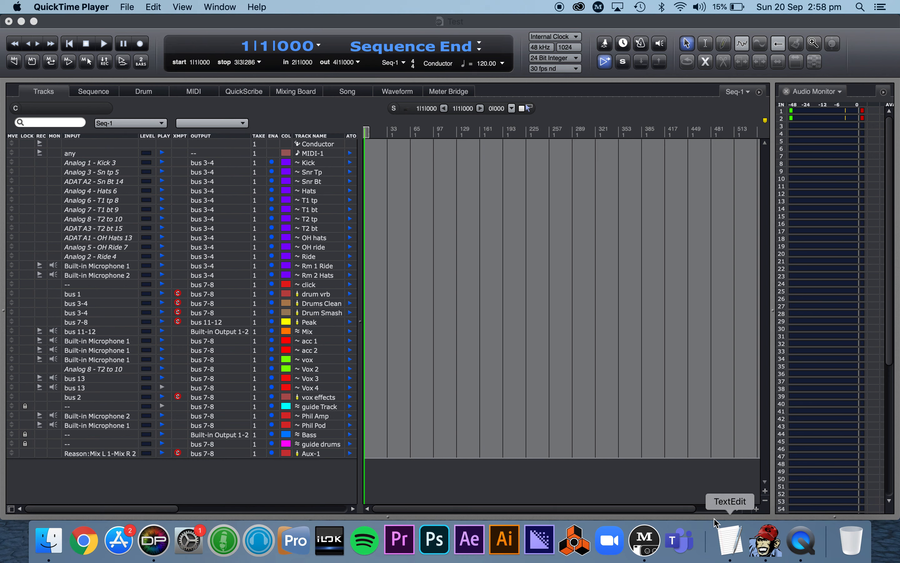